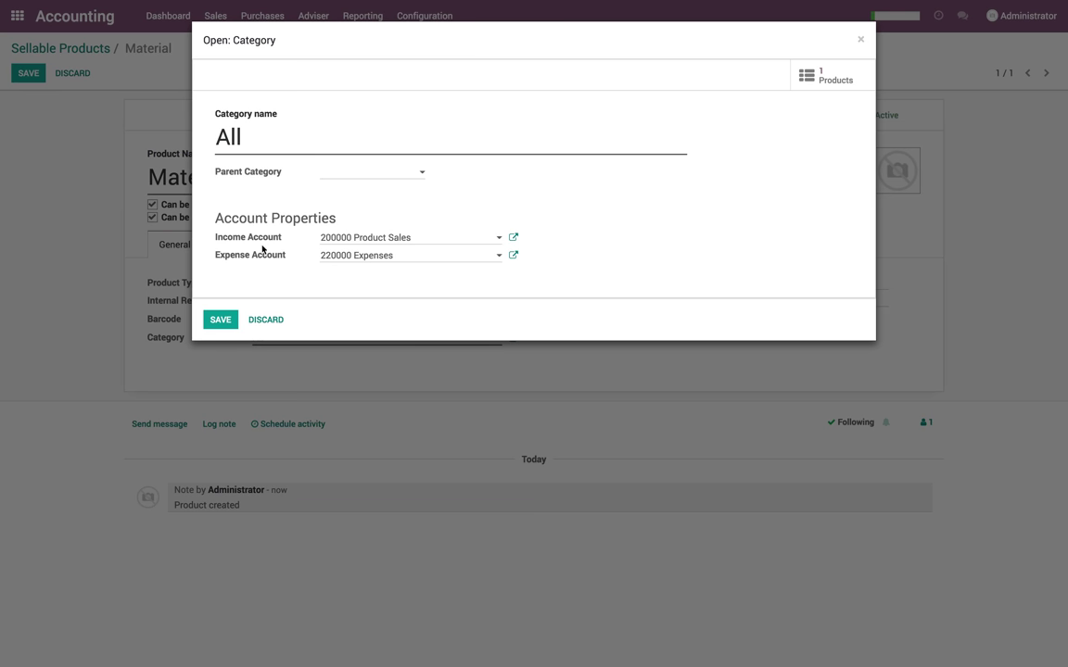
# - Save the All category with its income and expense accounts, save the Material product, and return to the product list
pyautogui.click(225, 324)
pyautogui.click(221, 321)
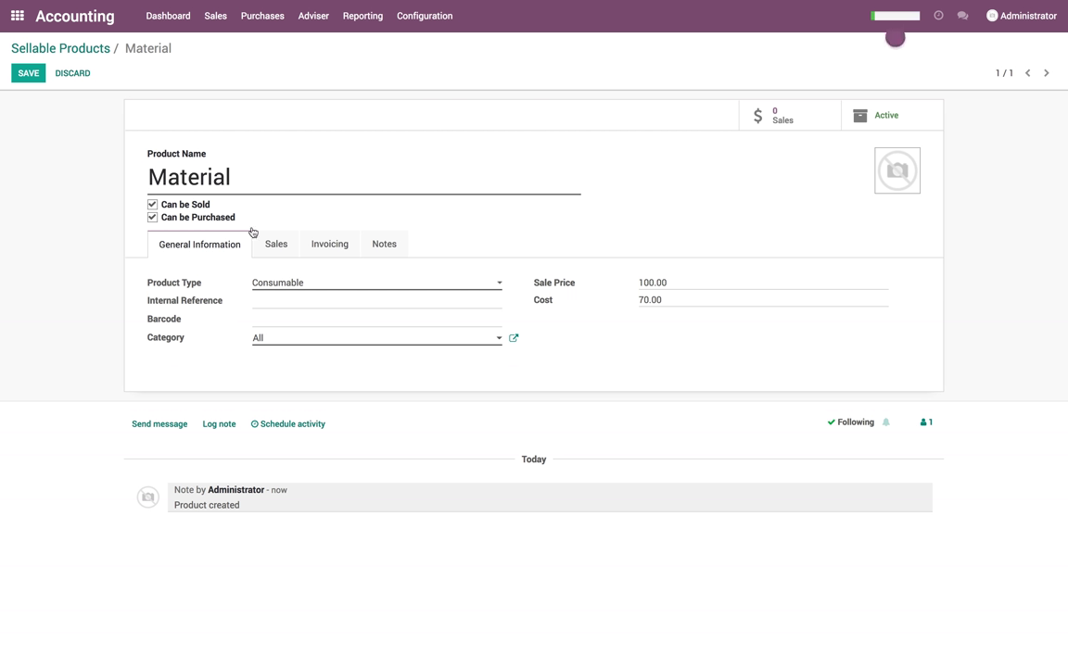
pyautogui.click(28, 72)
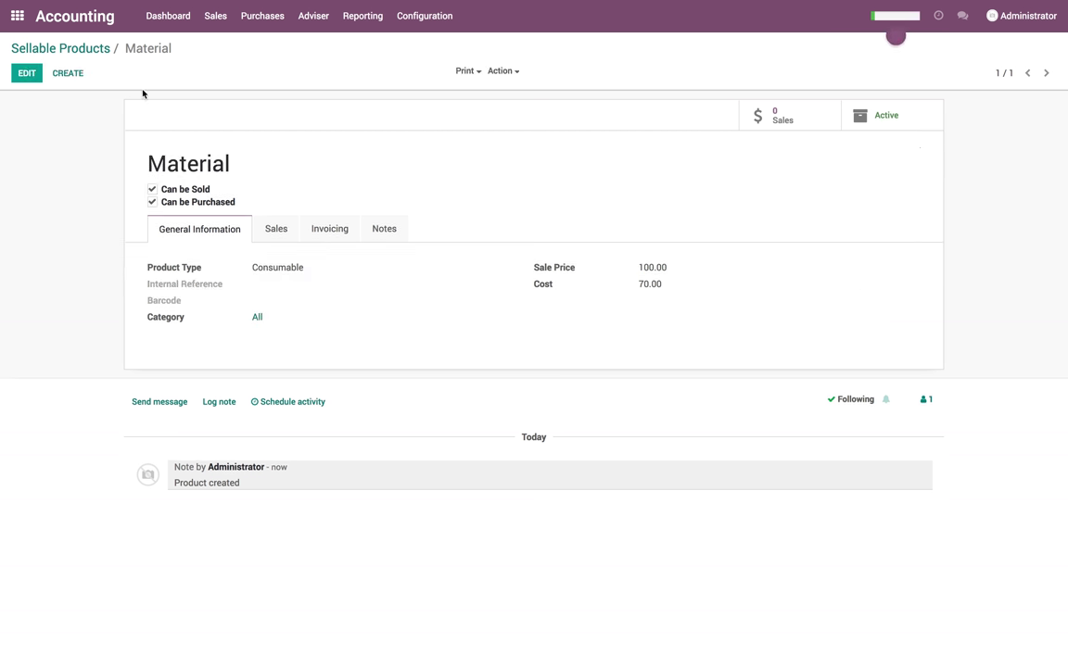
pyautogui.click(93, 50)
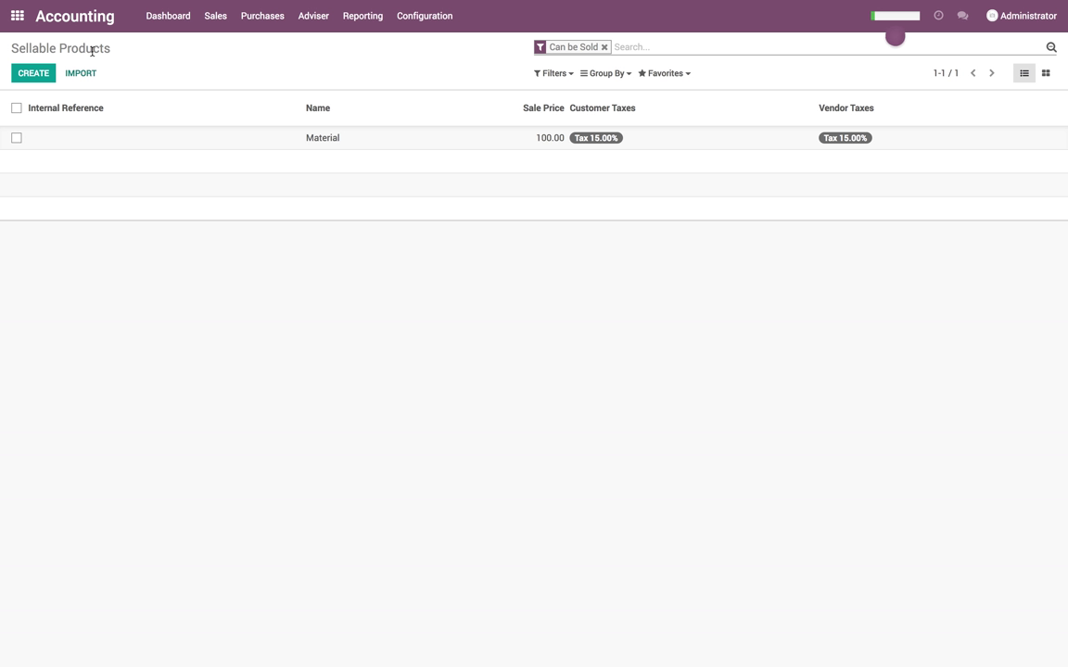
# - Create a new customer invoice from the accounting dashboard for China Export with payment terms of 15 Days
pyautogui.click(185, 21)
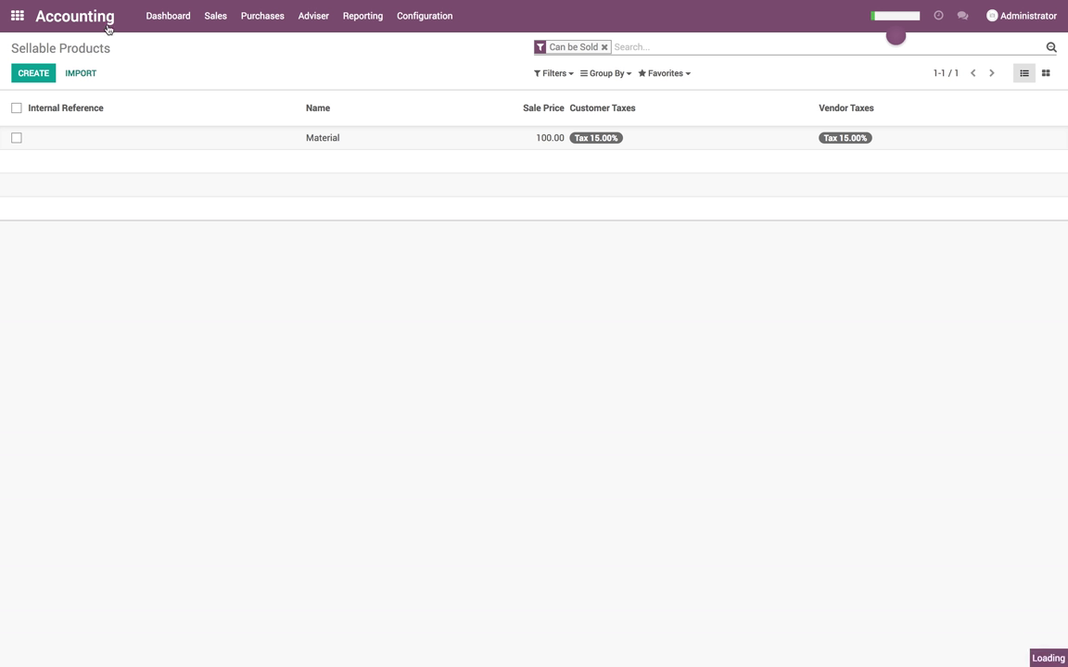
pyautogui.click(58, 177)
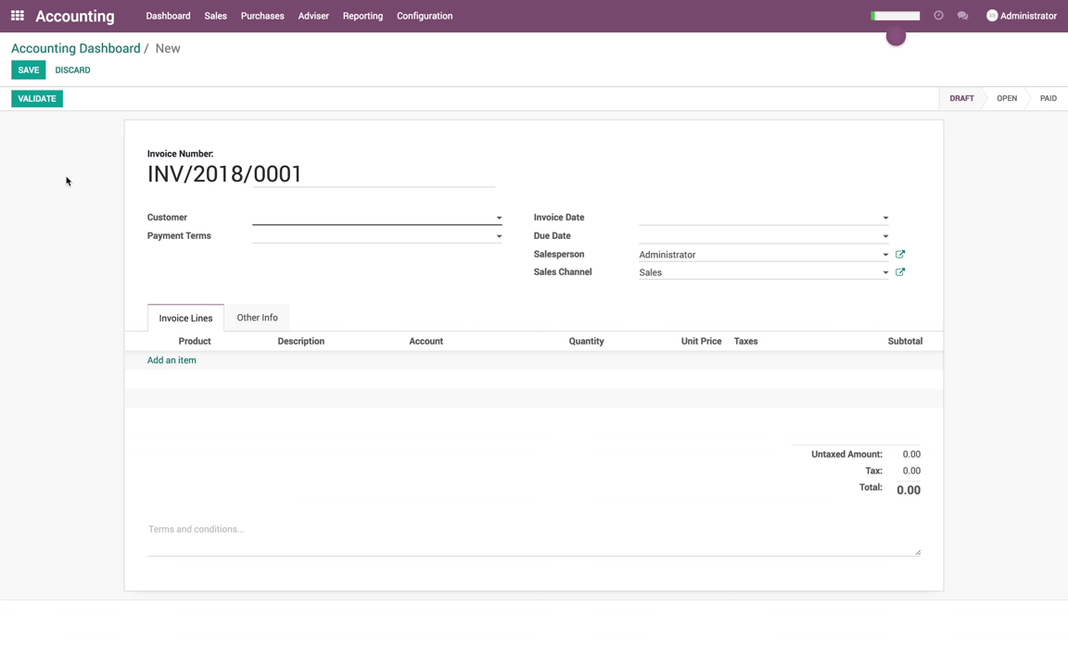
pyautogui.click(298, 221)
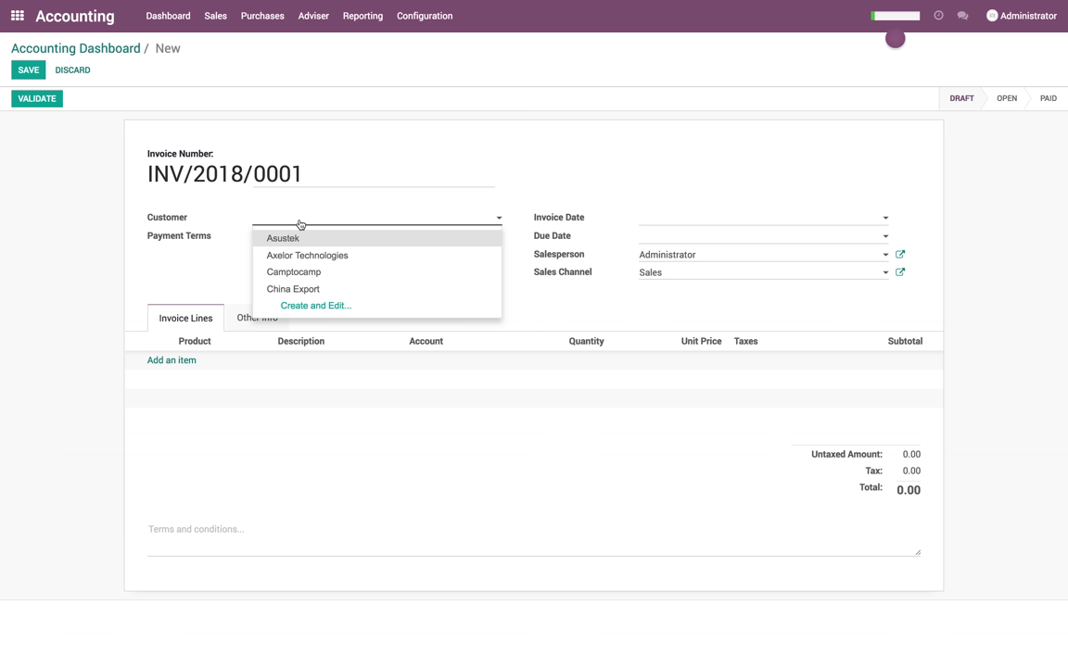
pyautogui.write('China')
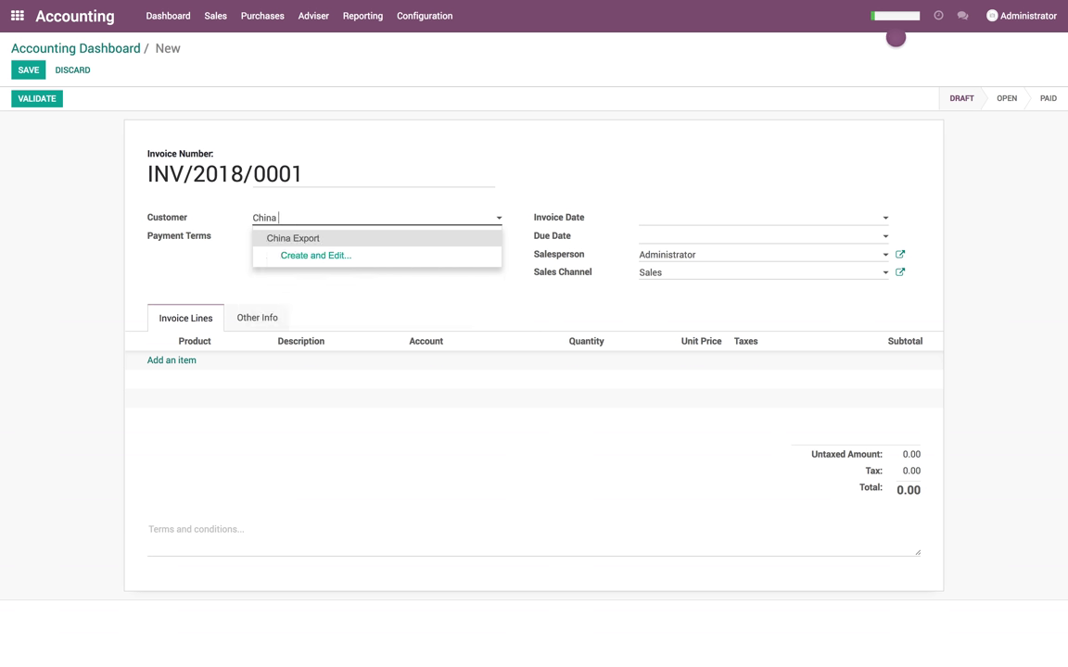
pyautogui.press('Return')
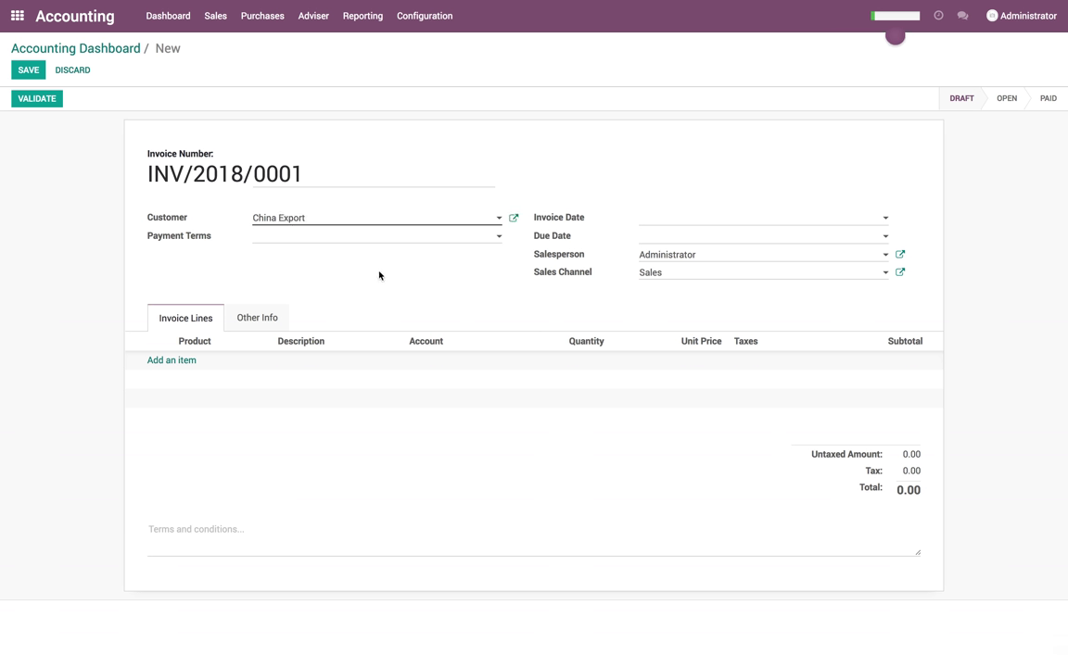
pyautogui.click(386, 238)
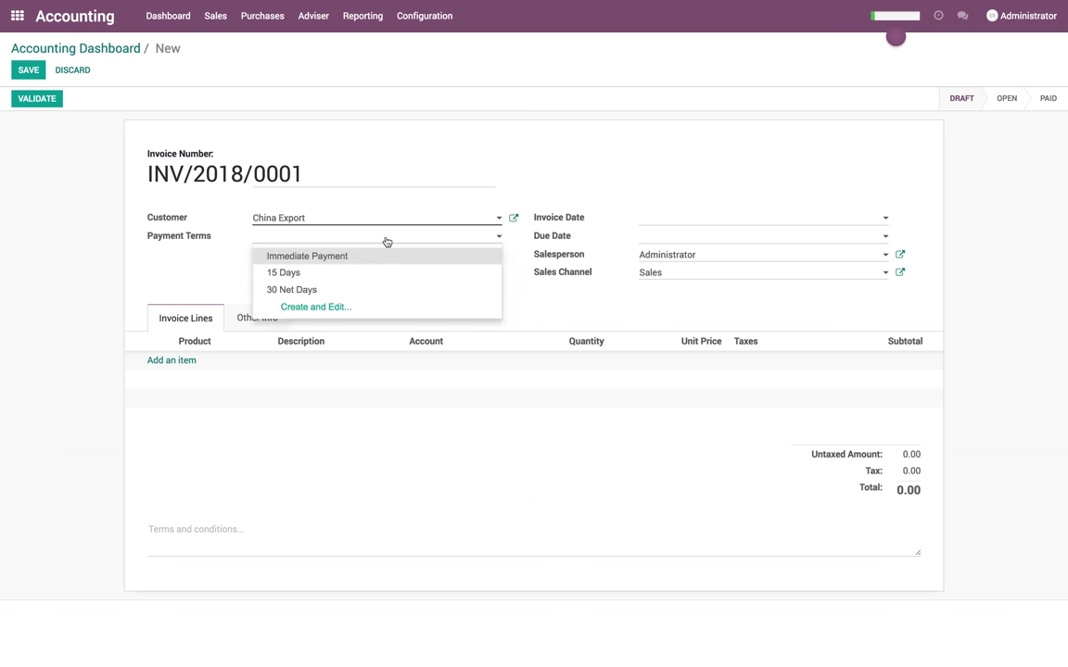
pyautogui.click(369, 272)
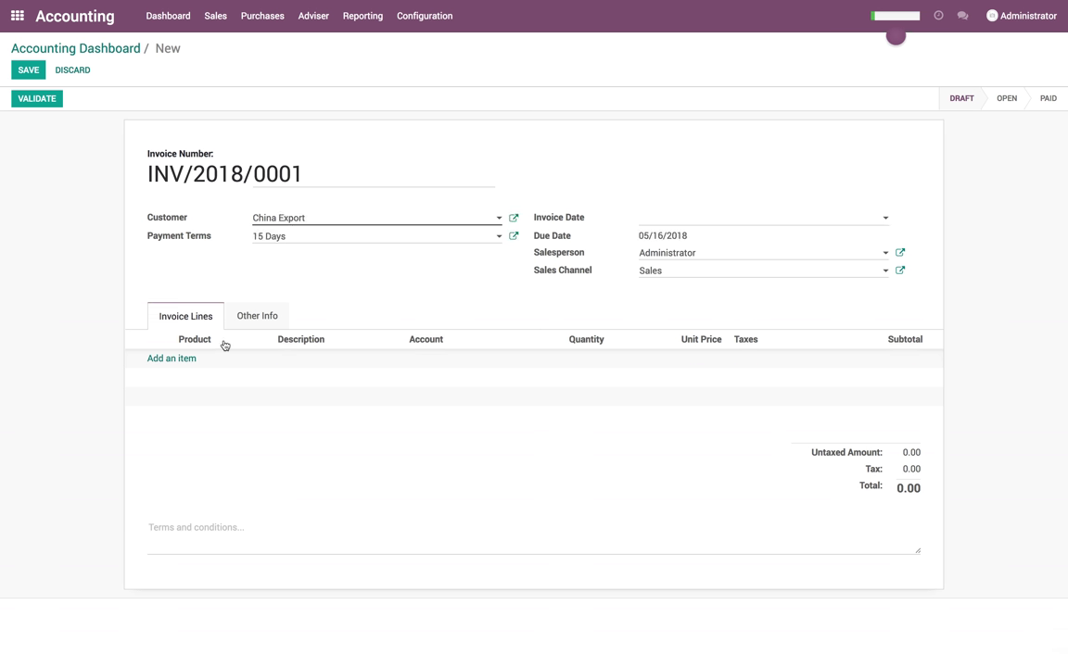
# - Add an invoice line for the Material product with a quantity of 10
pyautogui.click(171, 360)
pyautogui.click(212, 360)
pyautogui.click(212, 383)
pyautogui.press('Tab')
pyautogui.press('Tab')
pyautogui.write('10')
pyautogui.press('Tab')
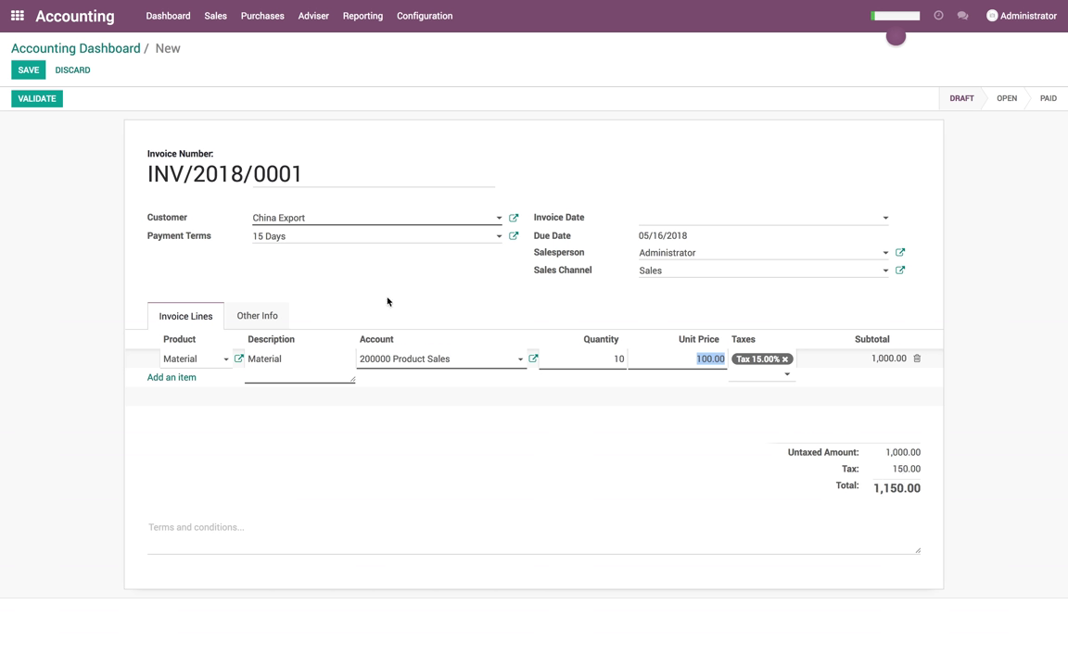
pyautogui.click(386, 300)
# - Replace the invoice's customer with a newly created individual contact named Customer
pyautogui.click(378, 226)
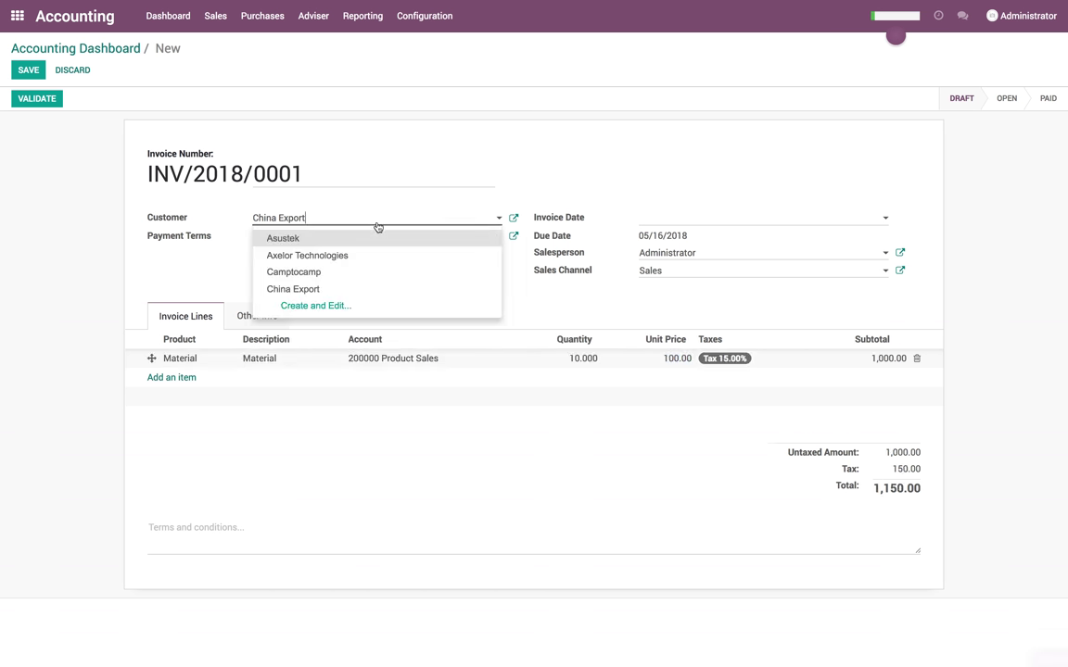
pyautogui.press('BackSpace')
pyautogui.write('Custome')
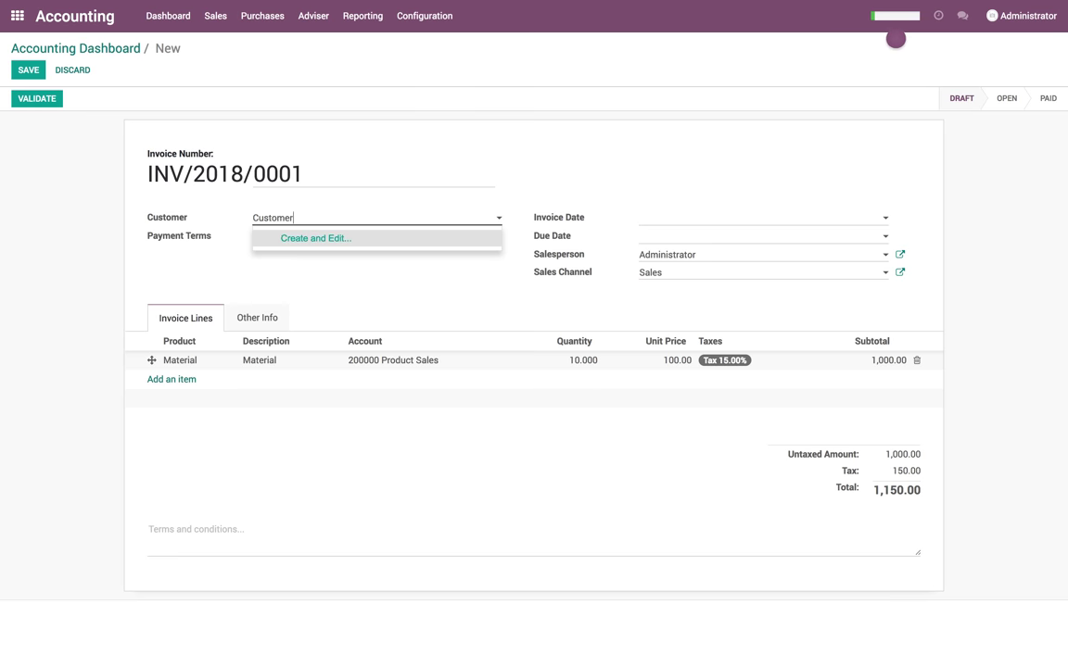
pyautogui.write('r')
pyautogui.hotkey('ctrl', 'a')
pyautogui.press('BackSpace')
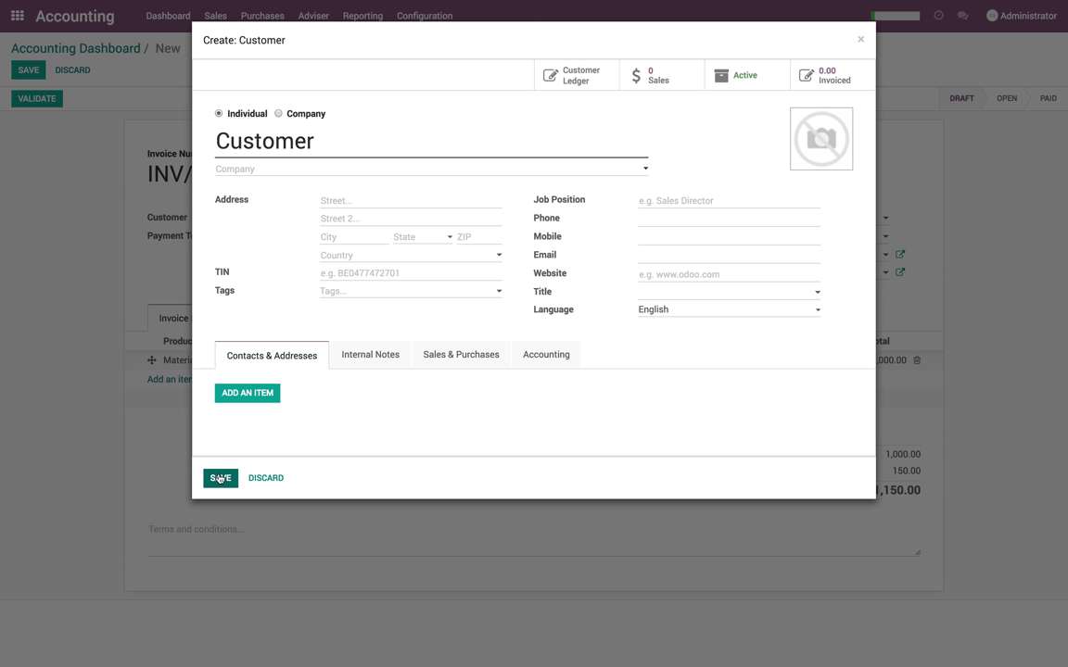
pyautogui.click(219, 478)
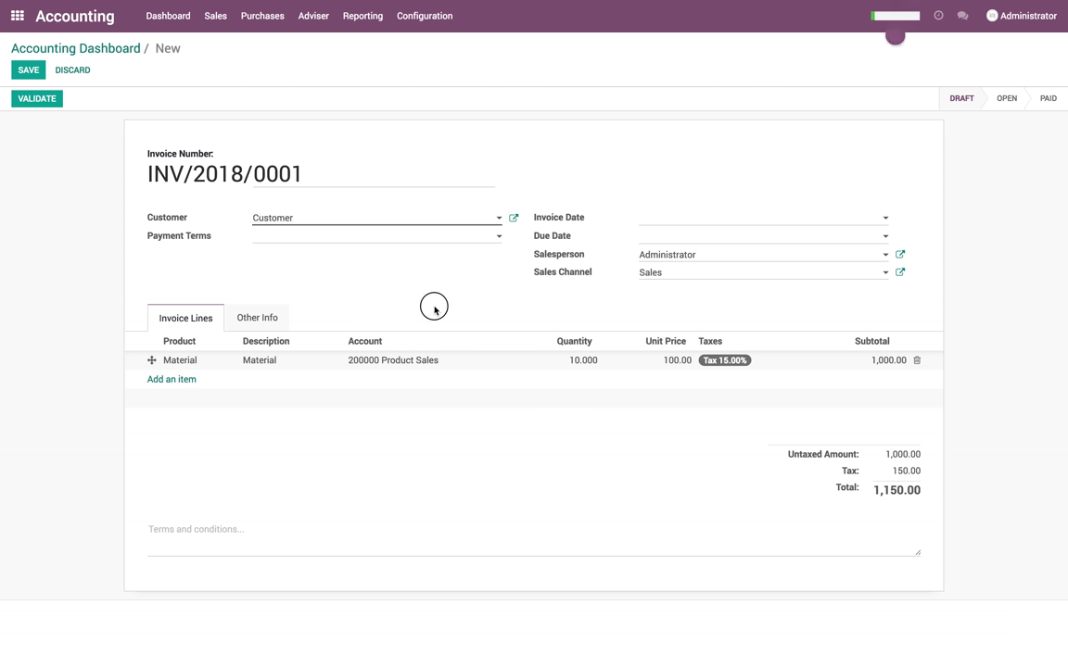
# - Set the invoice's payment terms to 15 Days, and save and validate the invoice
pyautogui.click(469, 239)
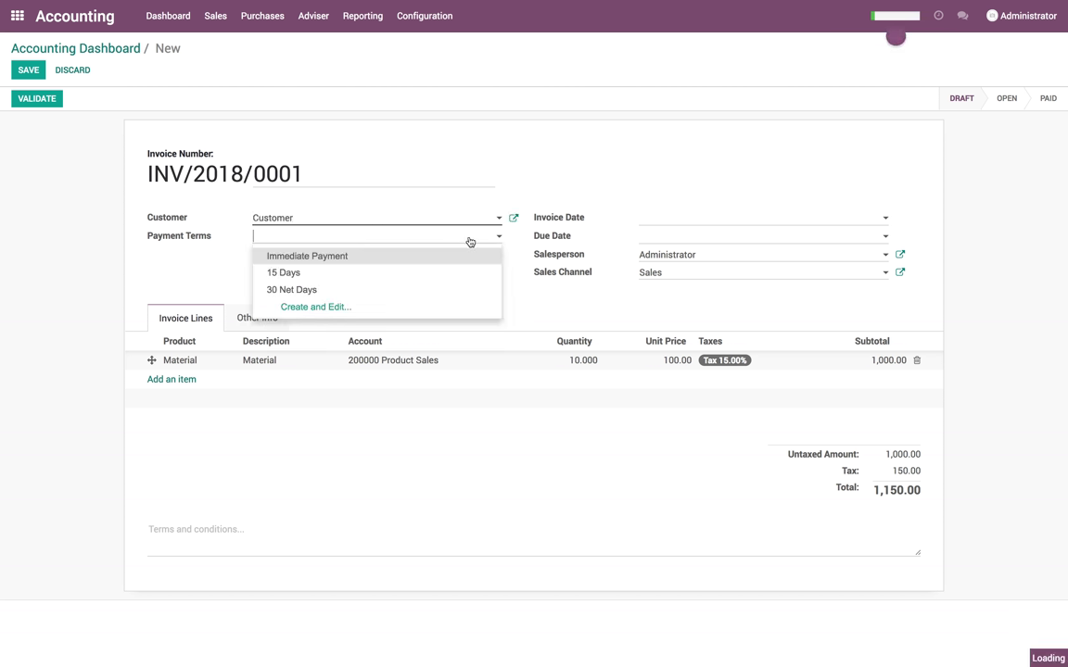
pyautogui.click(410, 275)
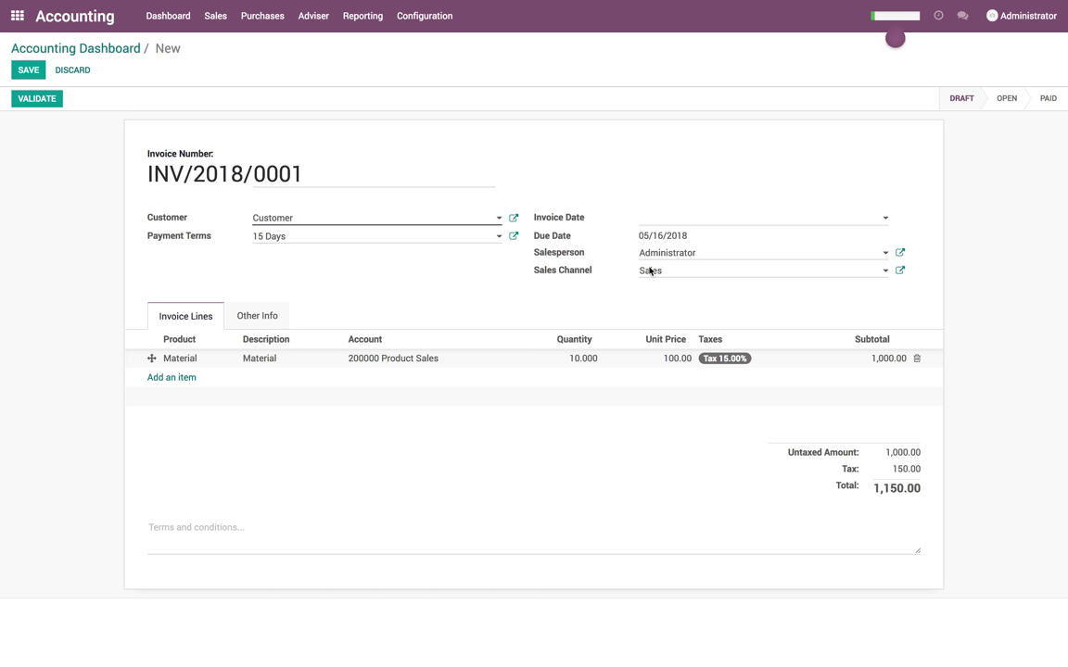
pyautogui.click(27, 70)
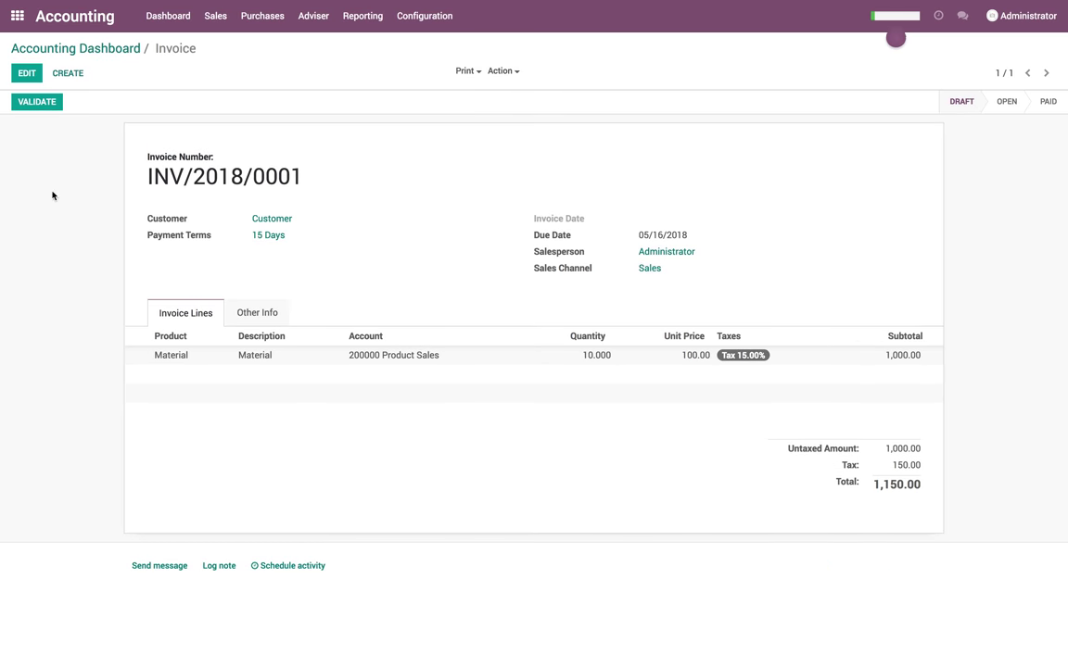
pyautogui.click(37, 103)
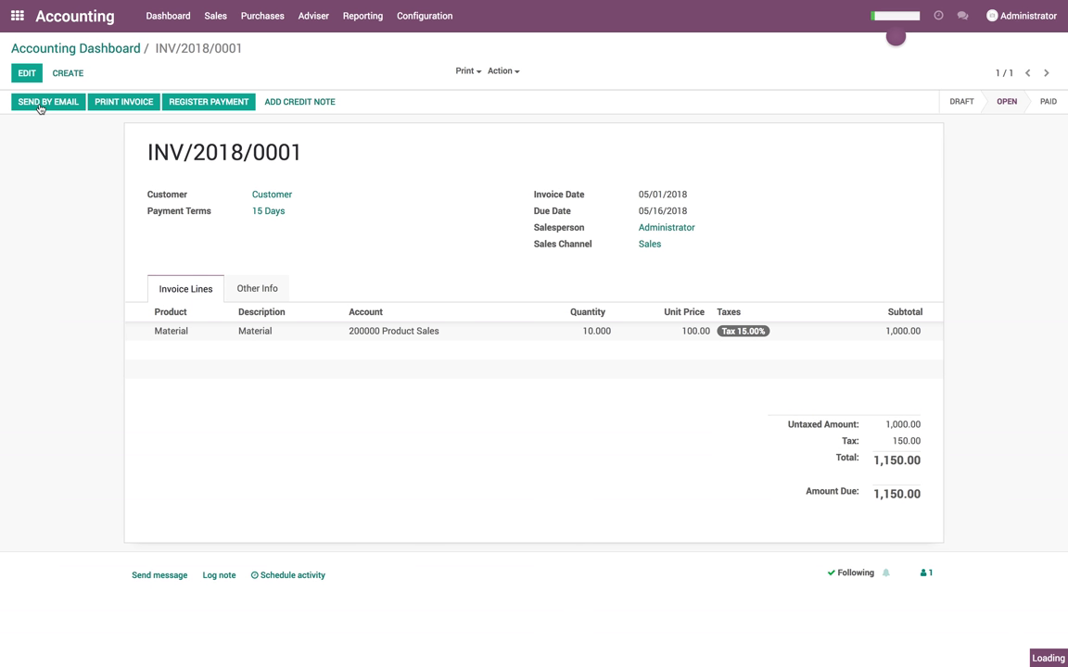
# - Examine the validated invoice's dates, tax details and journal entry, and check the Customer Invoices chart on the accounting dashboard
pyautogui.moveTo(637, 196); pyautogui.dragTo(702, 200)
pyautogui.moveTo(639, 210); pyautogui.dragTo(698, 215)
pyautogui.click(698, 214)
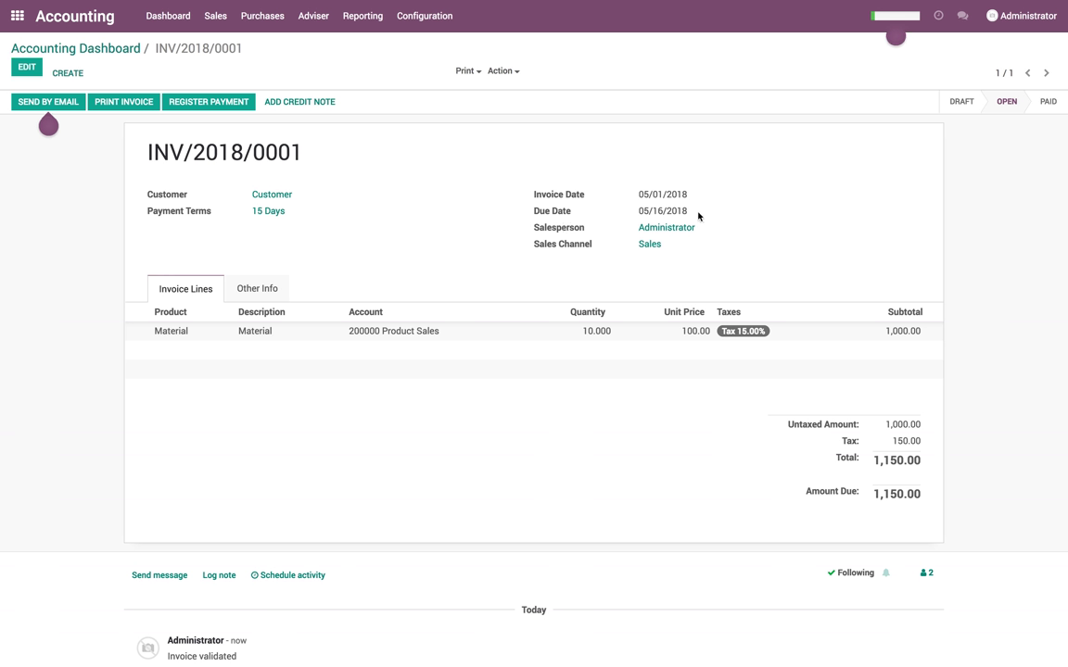
pyautogui.click(255, 299)
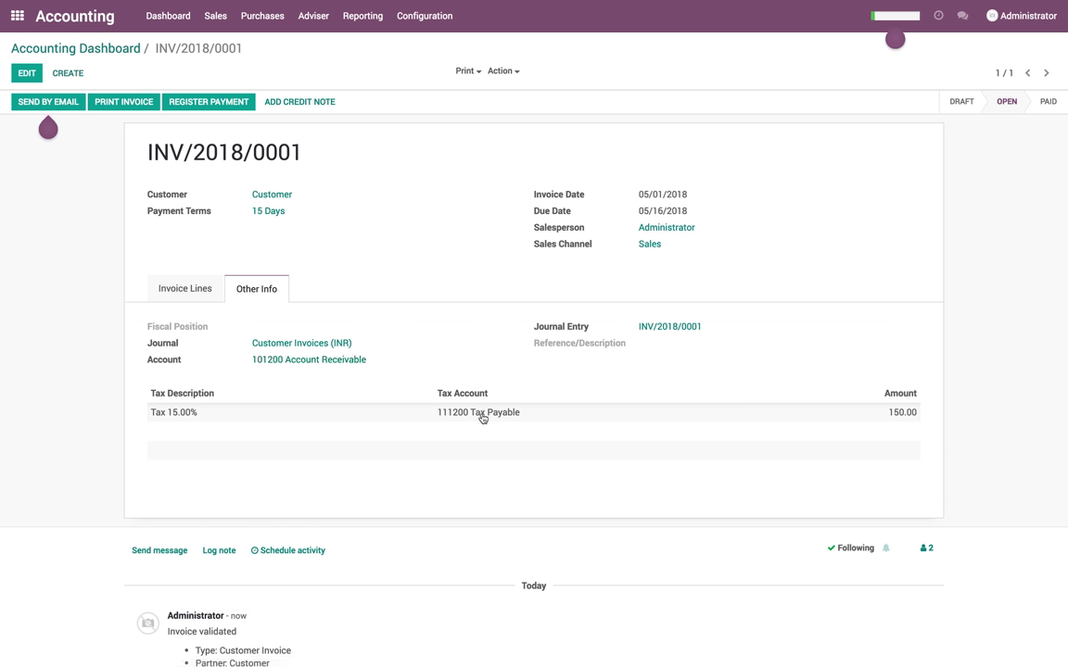
pyautogui.click(687, 333)
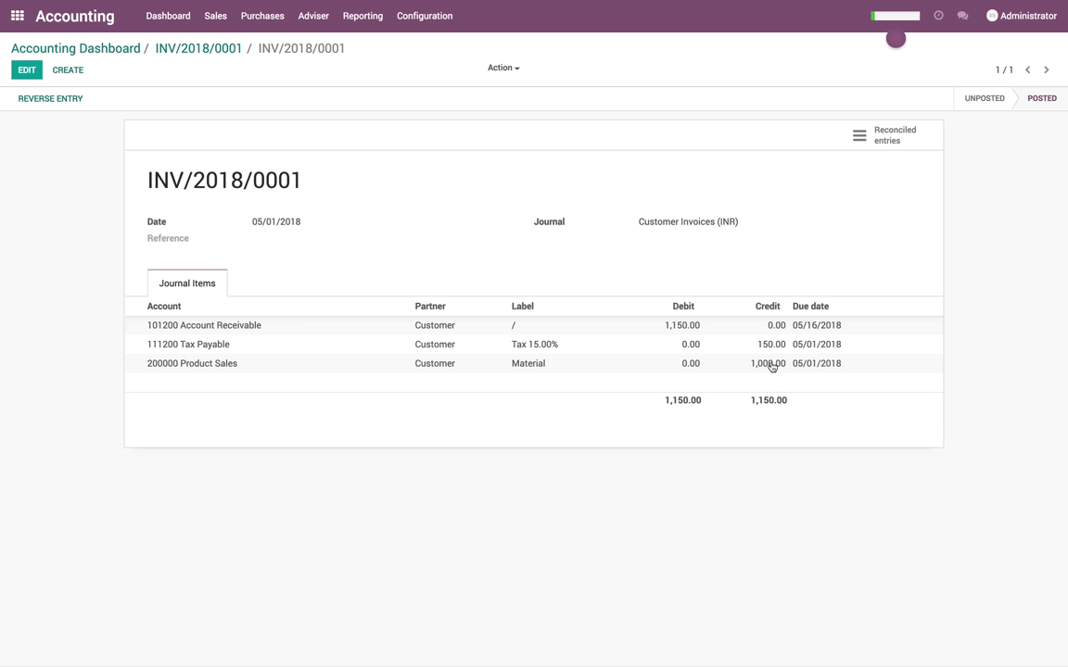
pyautogui.click(222, 51)
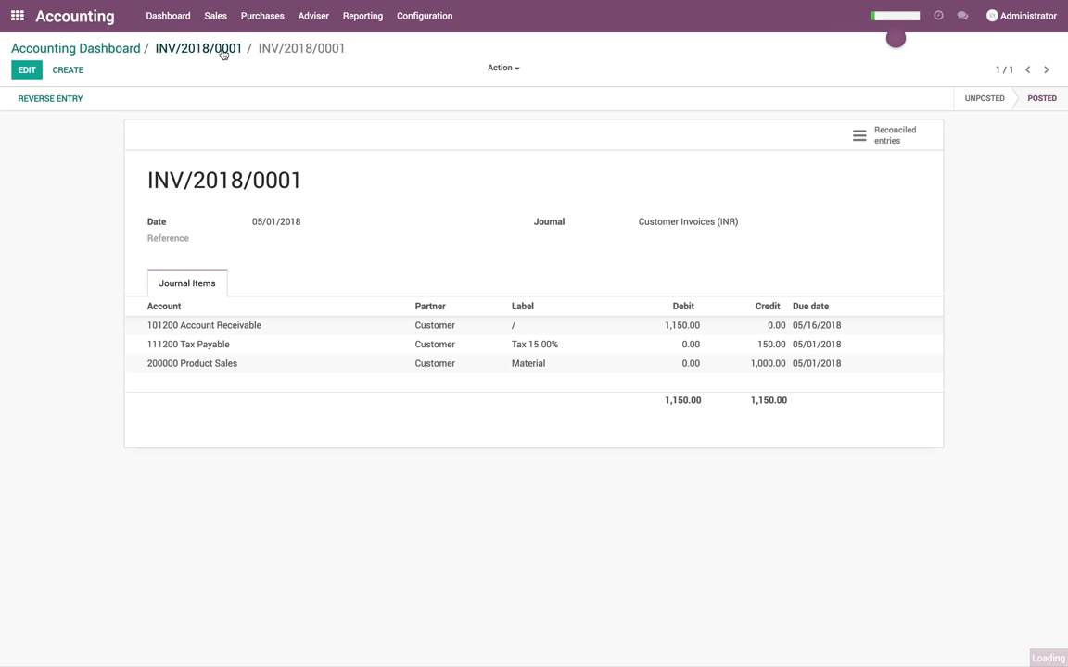
pyautogui.click(133, 56)
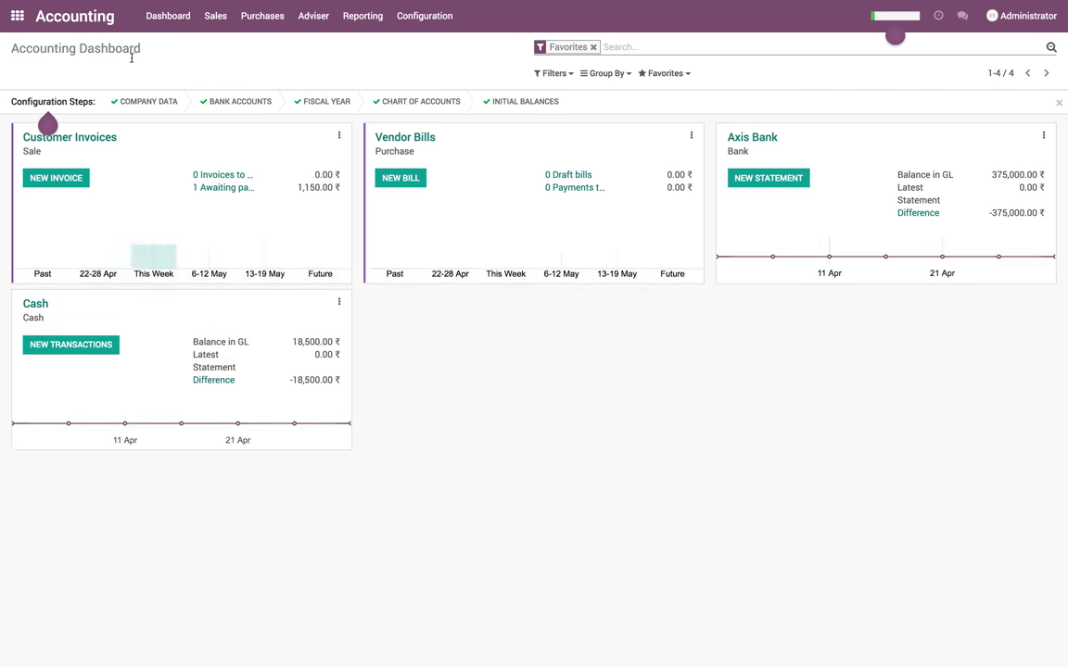
pyautogui.moveTo(157, 253)
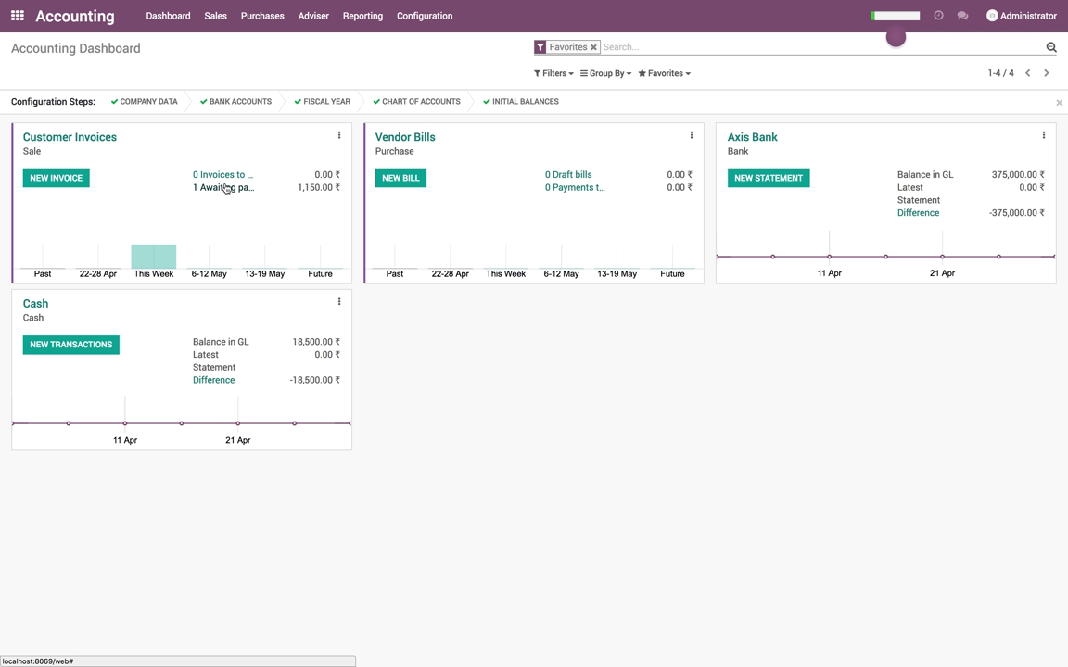
# - Open the customer payments list and start a new payment record
pyautogui.click(221, 20)
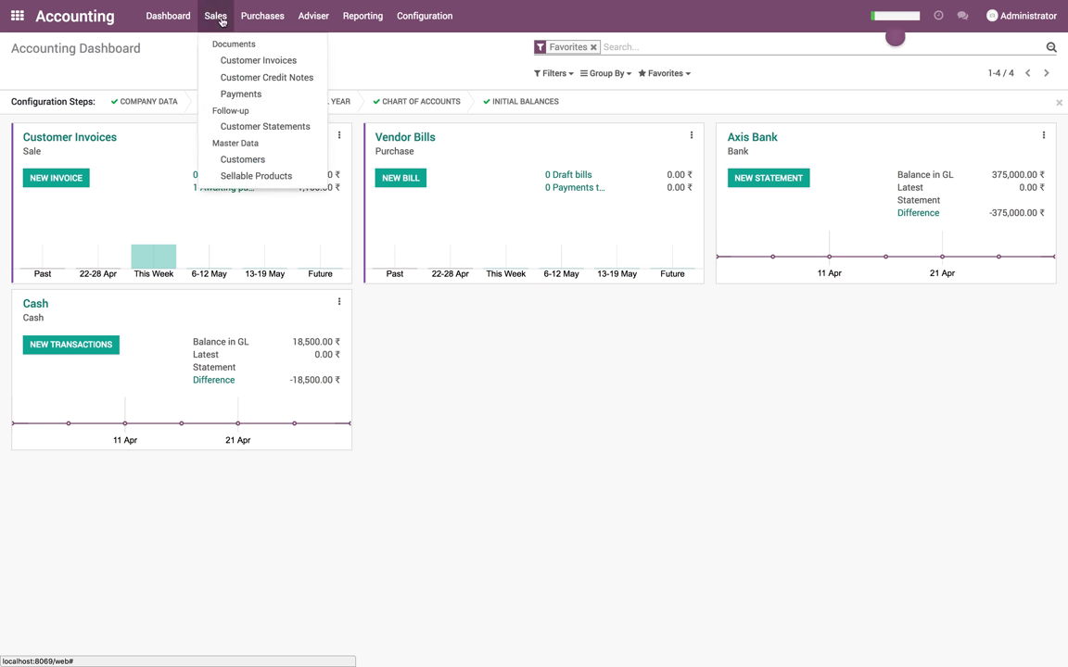
pyautogui.click(227, 95)
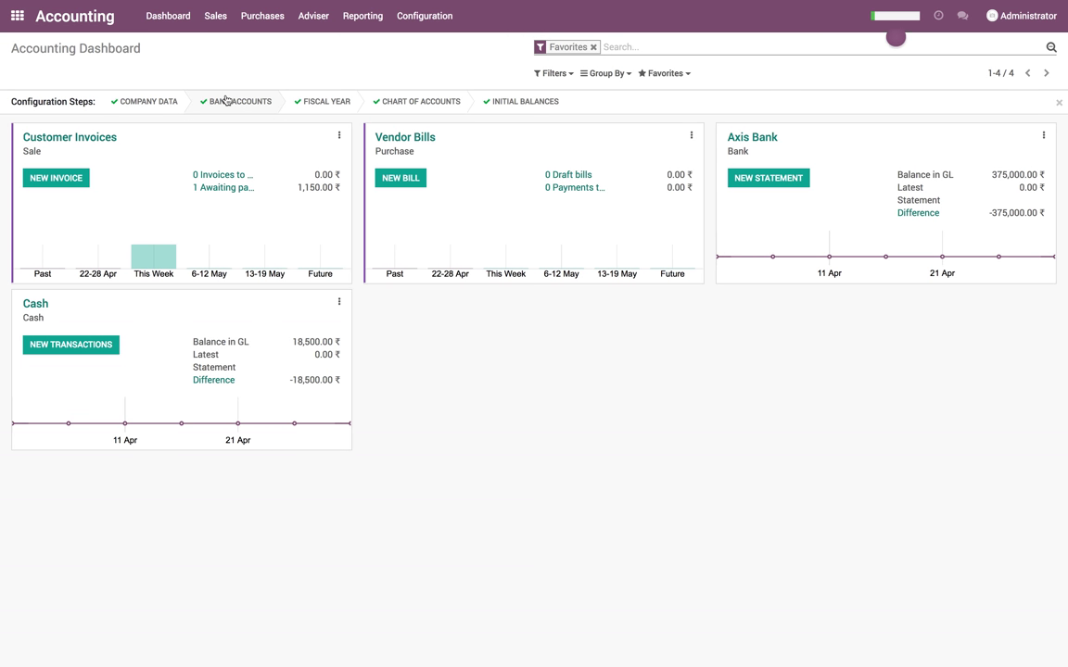
pyautogui.click(168, 19)
pyautogui.click(211, 17)
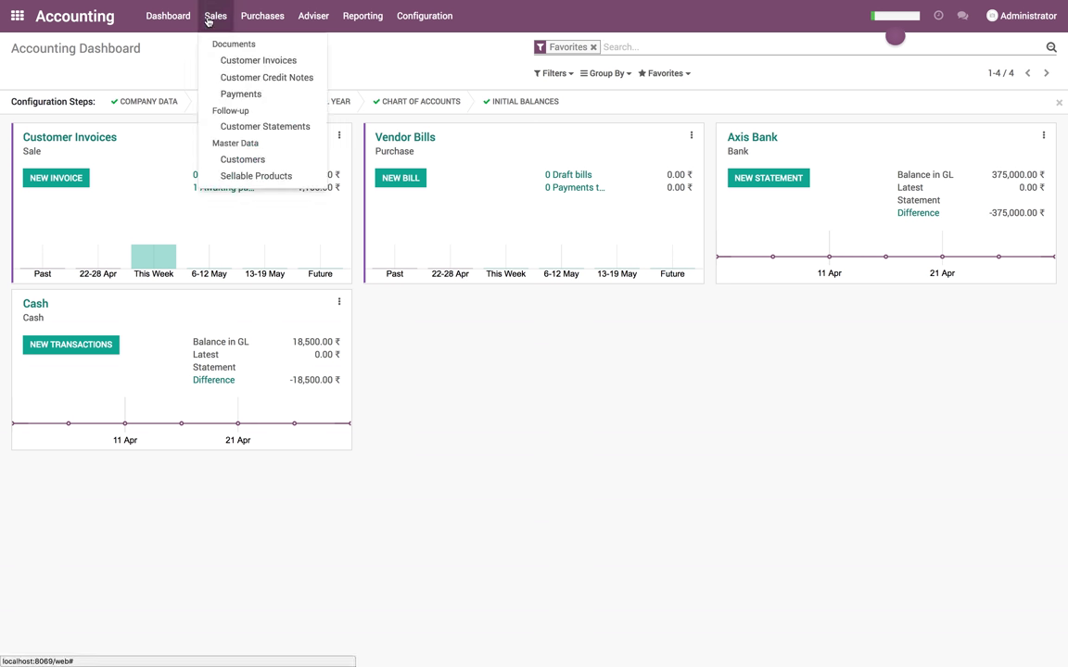
pyautogui.click(220, 94)
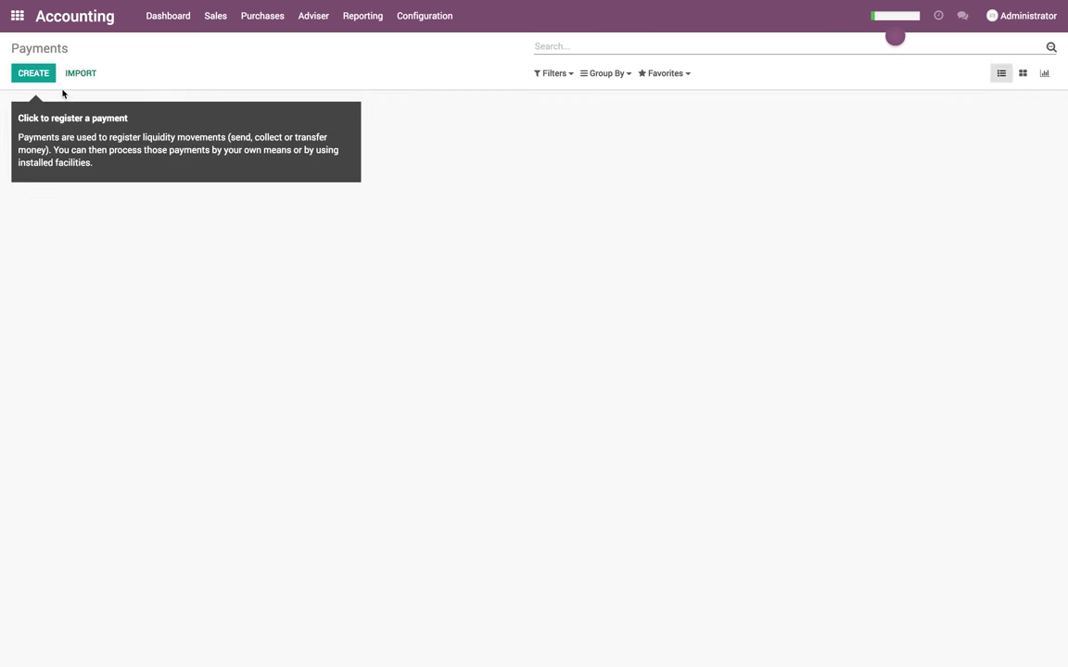
pyautogui.click(42, 74)
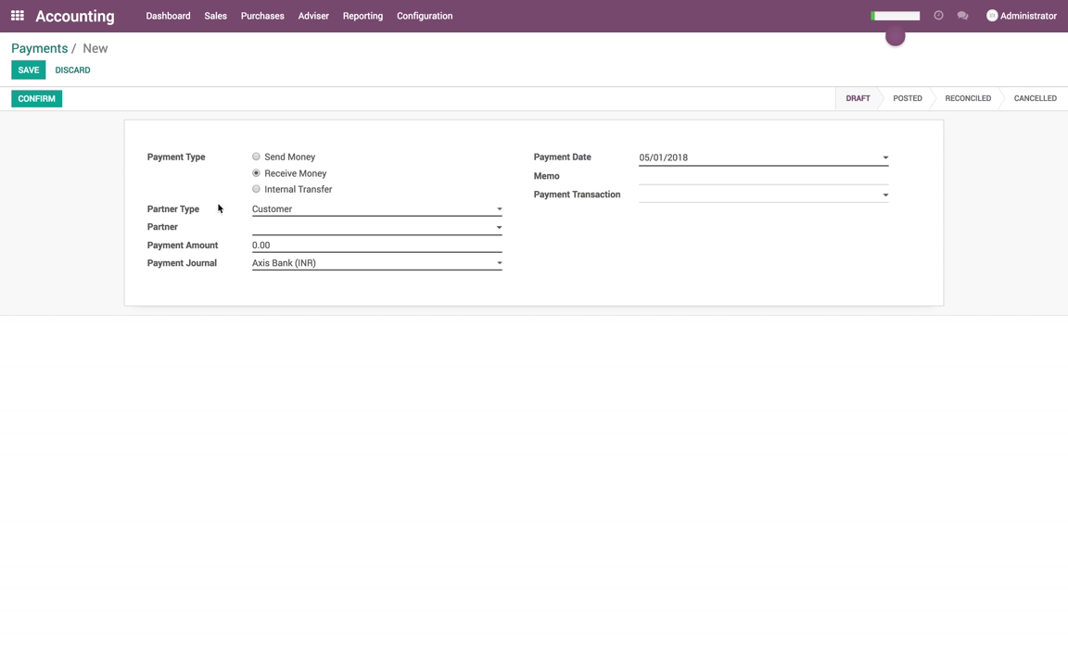
# - Record a payment of 1150 received from Customer with the memo Cash Payment, and save and confirm it
pyautogui.click(274, 232)
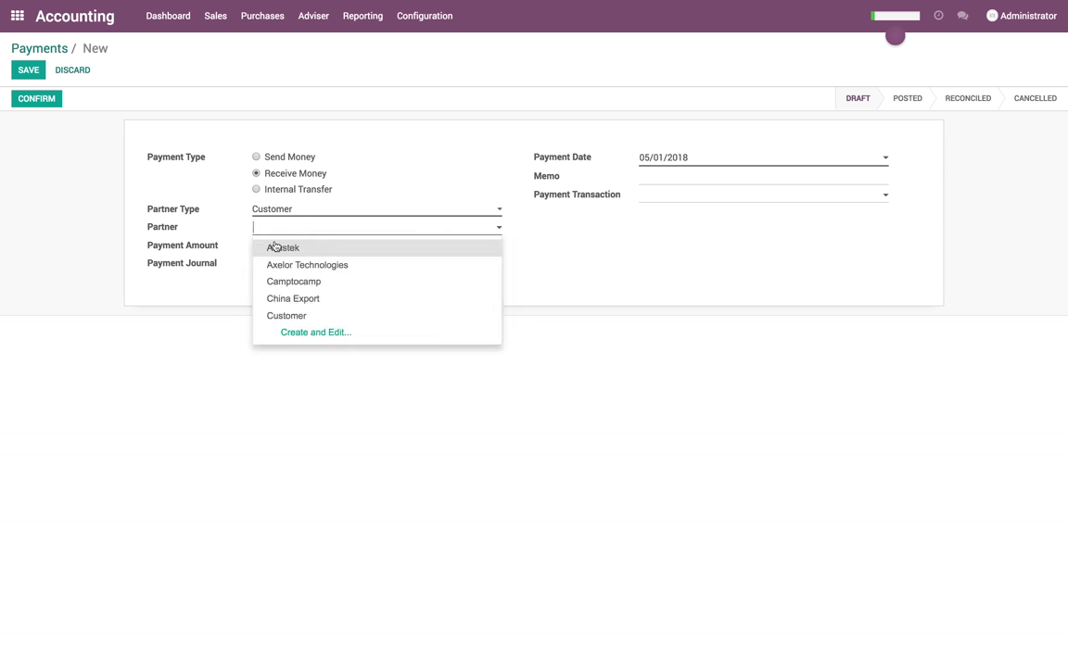
pyautogui.click(286, 316)
pyautogui.click(293, 246)
pyautogui.write('1150')
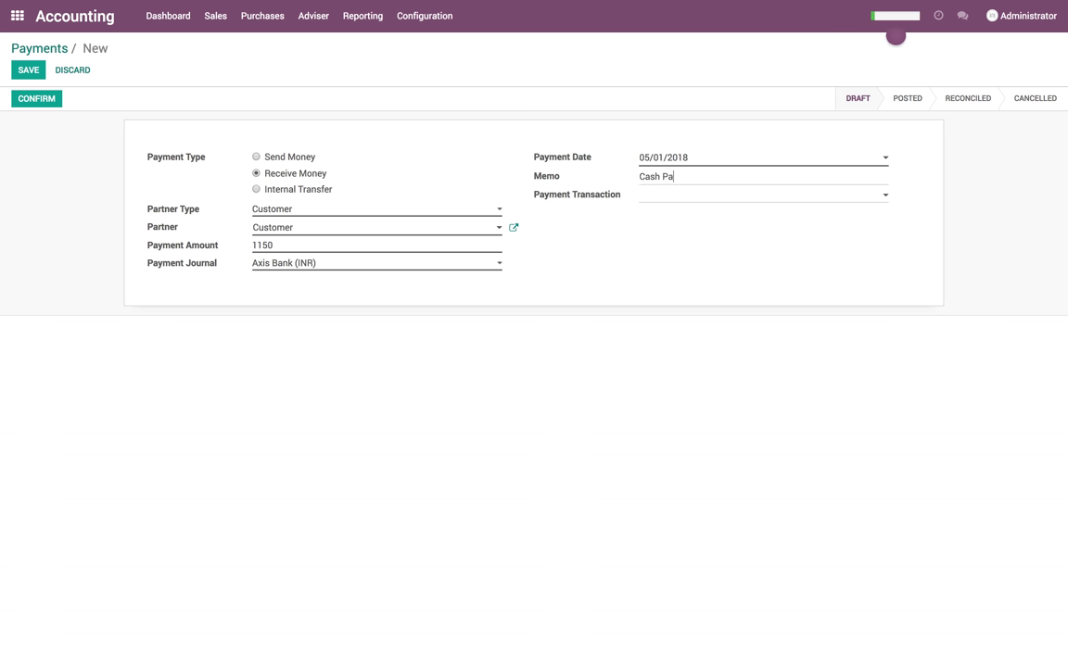
pyautogui.click(654, 304)
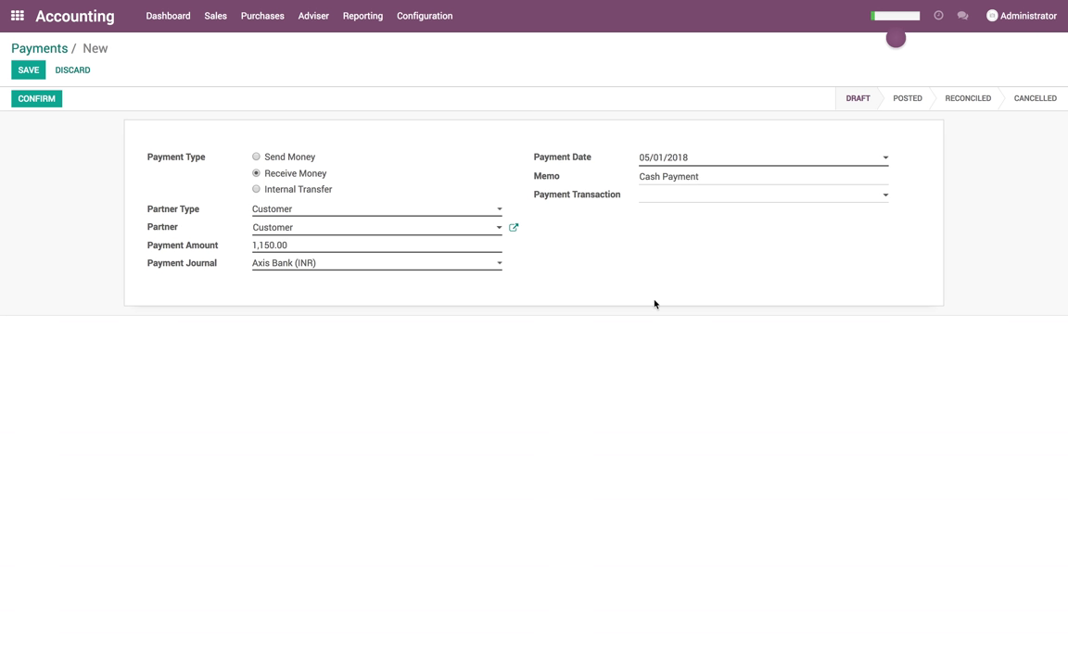
pyautogui.click(33, 74)
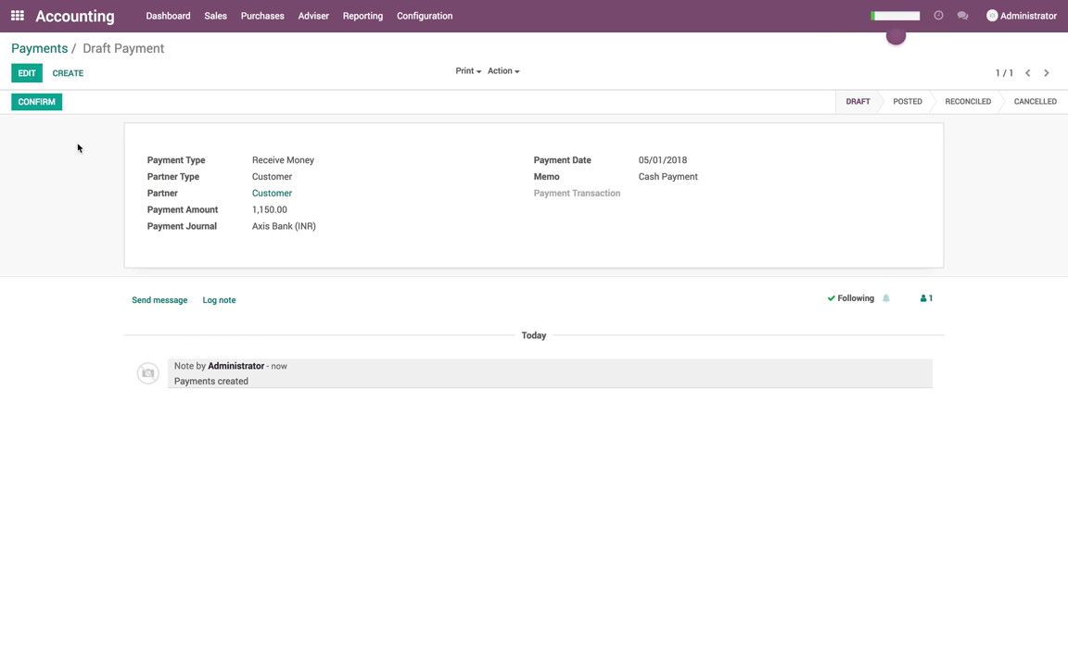
pyautogui.click(54, 108)
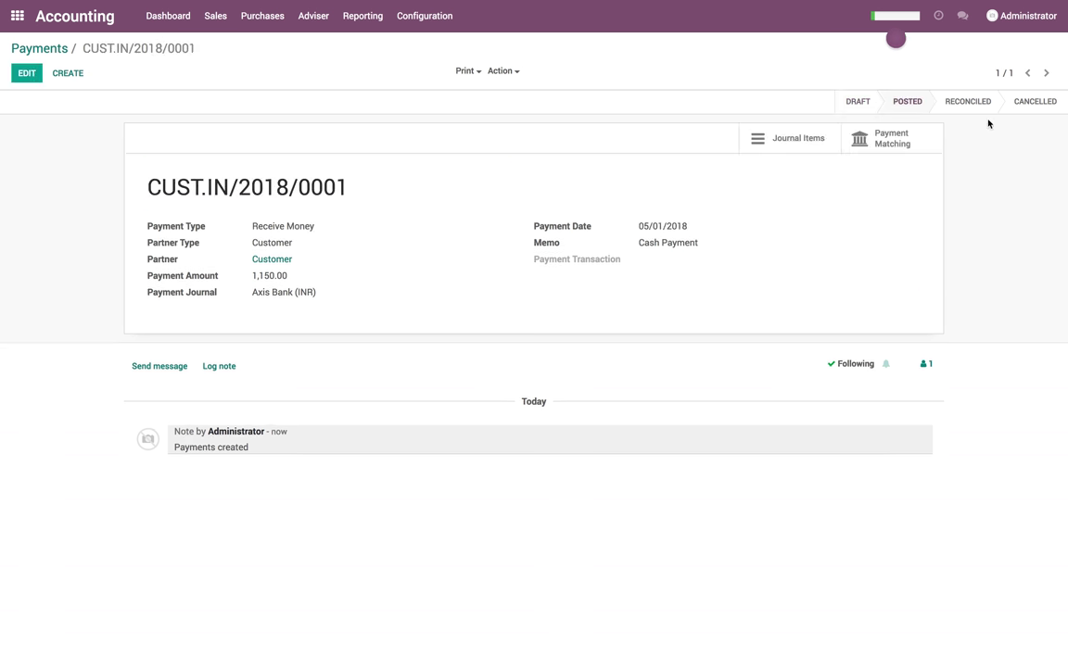
# - Reconcile the Cash Payment against invoice INV/2018/0001 through payment matching, and return to the payments list
pyautogui.click(883, 142)
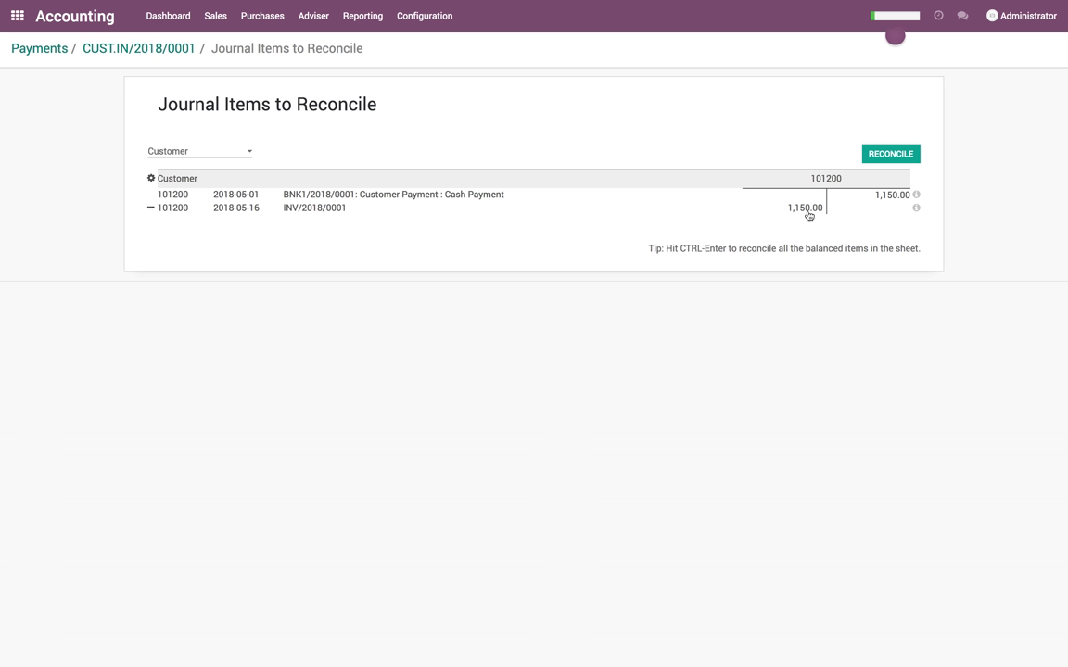
pyautogui.click(893, 157)
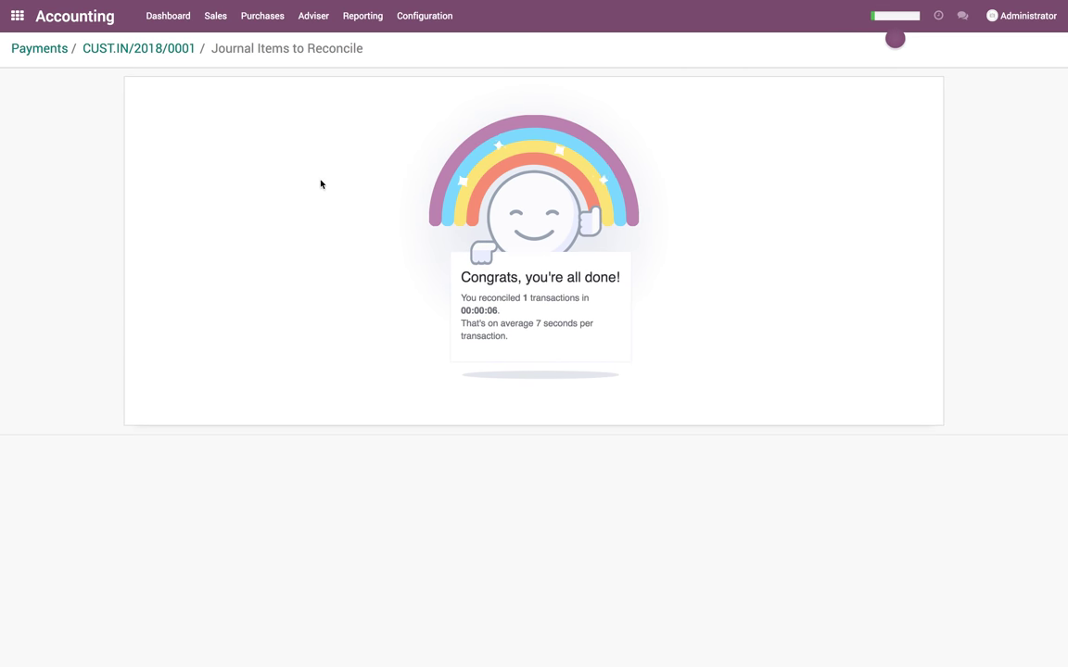
pyautogui.click(37, 49)
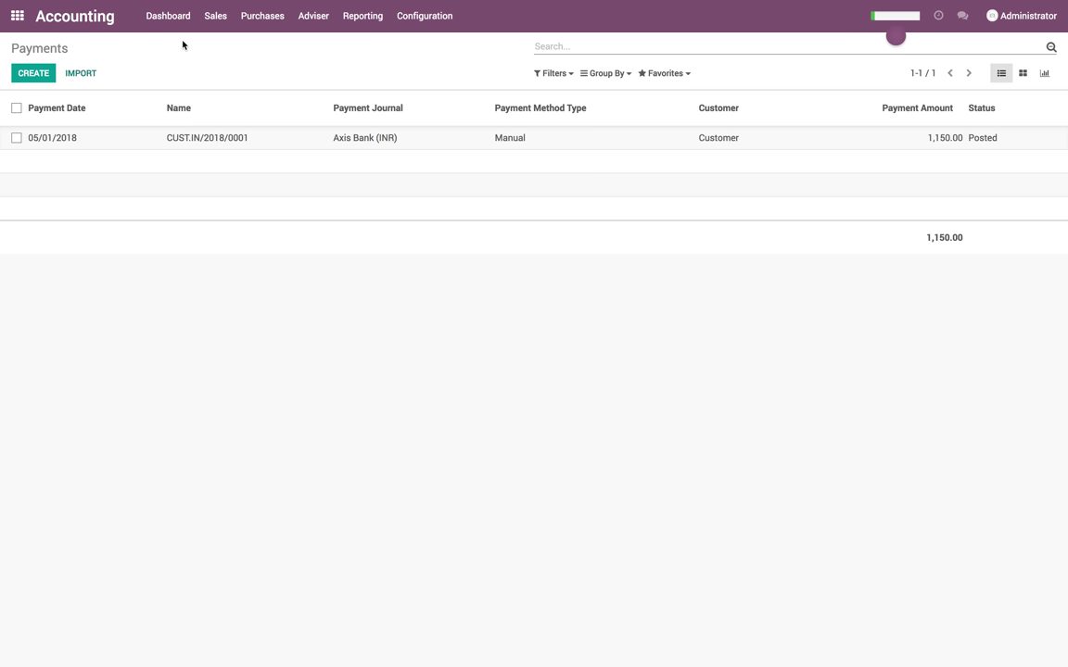
# - Check the customer invoices awaiting payment from the accounting dashboard, and examine the status and payment details of invoice INV/2018/0001
pyautogui.click(111, 22)
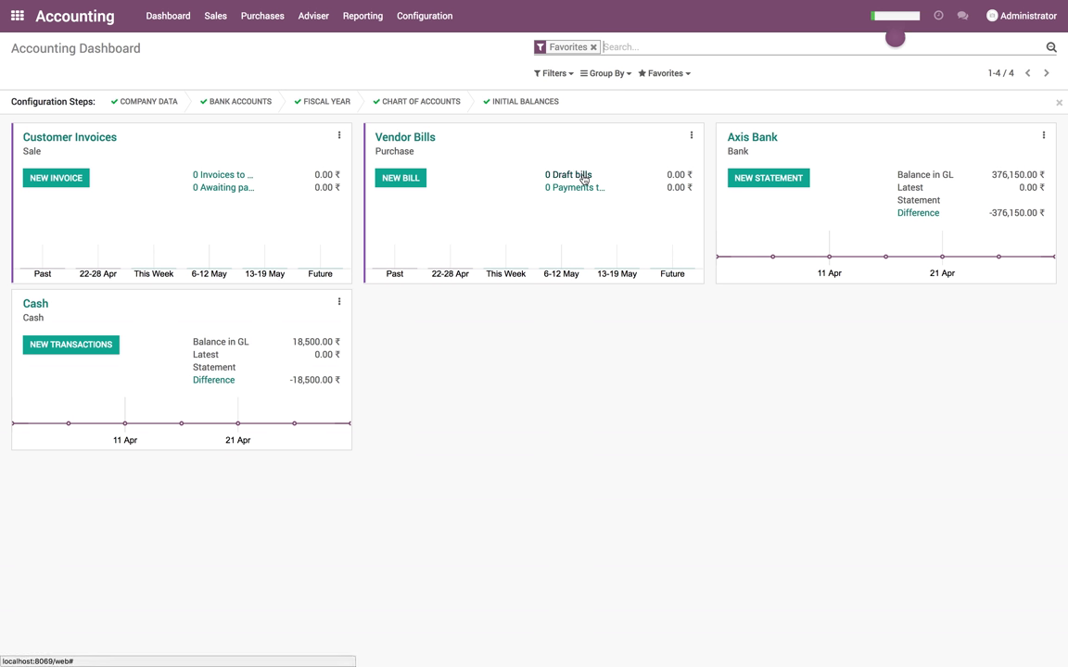
pyautogui.click(233, 189)
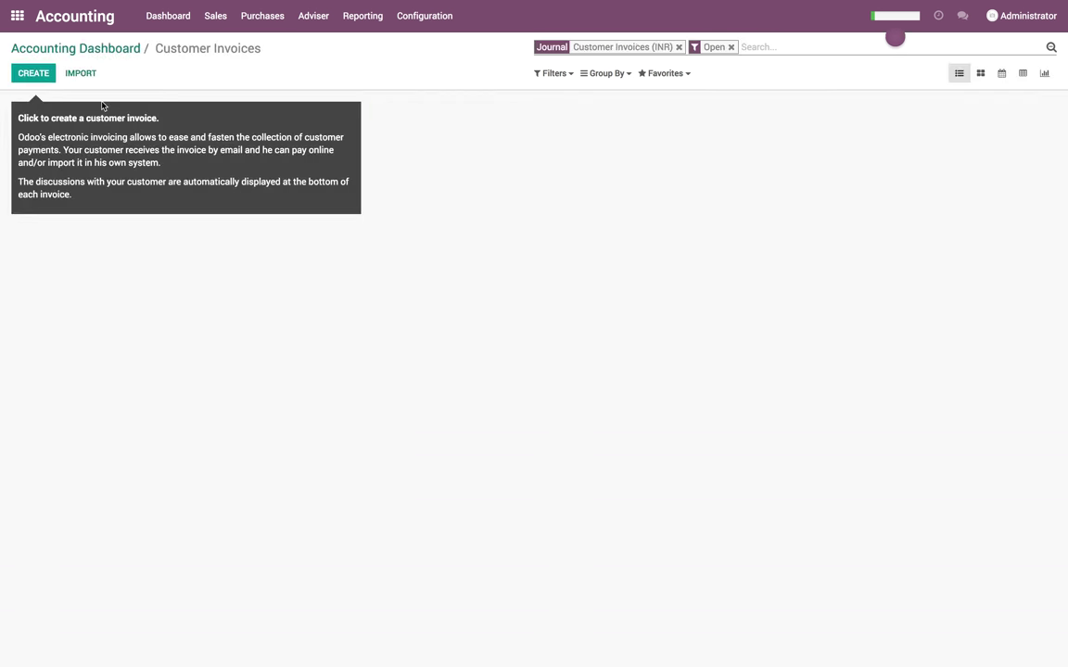
pyautogui.click(98, 45)
pyautogui.click(106, 143)
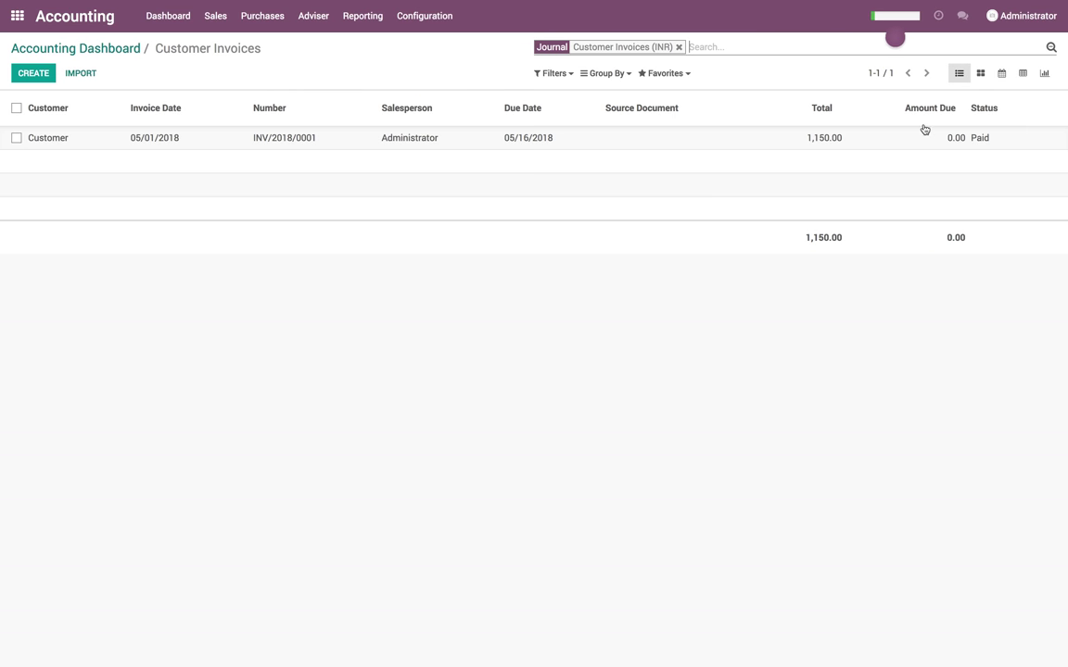
pyautogui.click(922, 137)
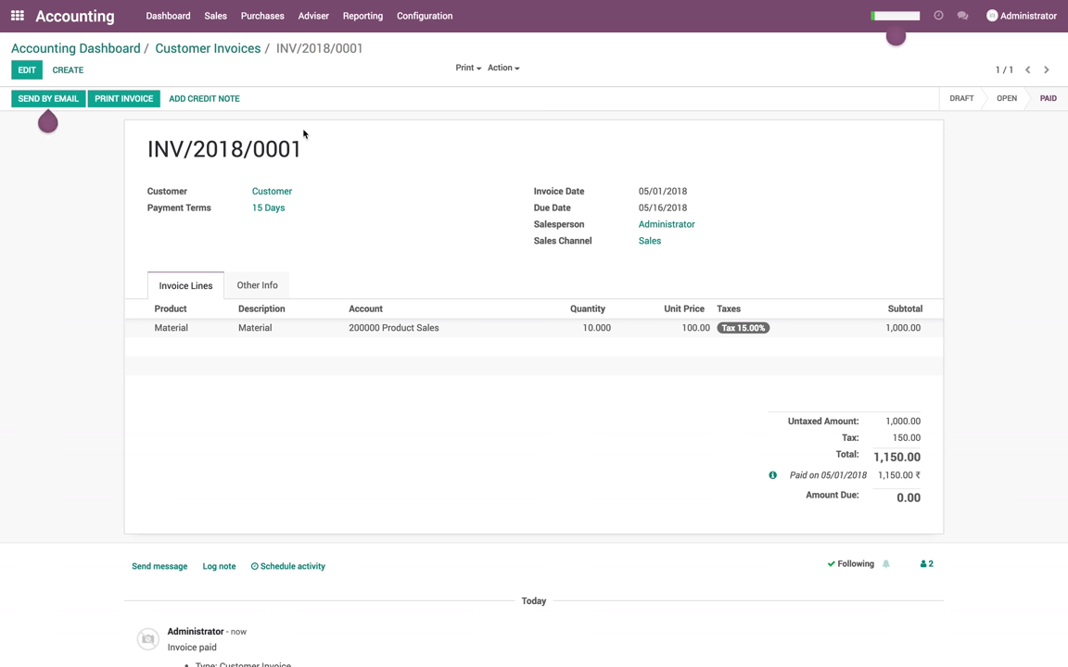
pyautogui.click(131, 48)
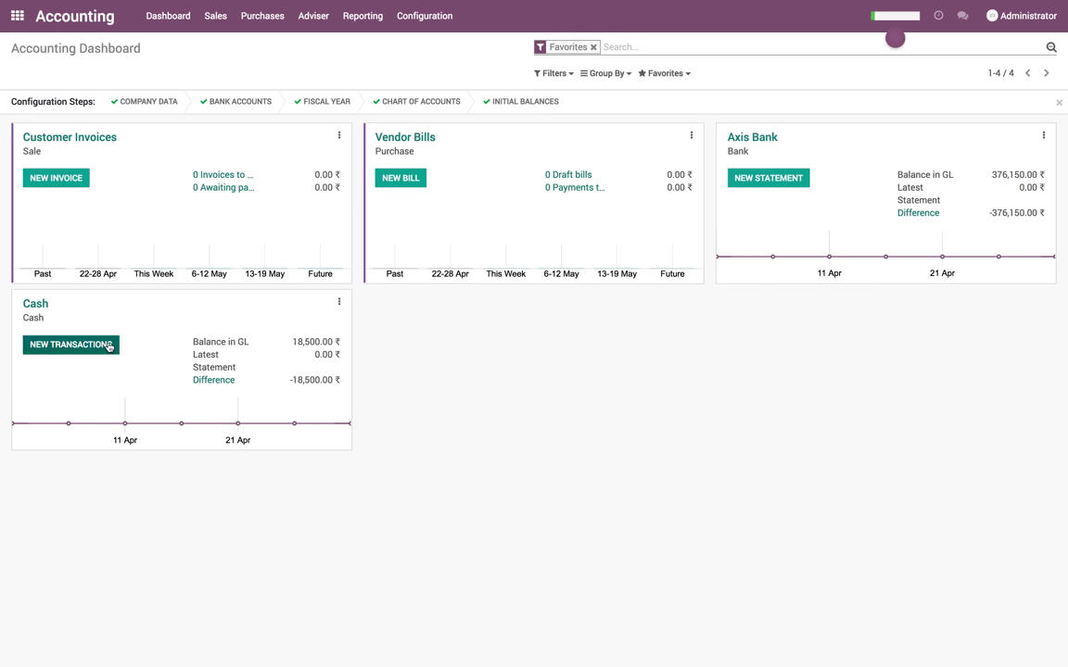
# - Examine the bank reconciliation reports of the Cash and Axis Bank journals, including the unreconciled customer payment, and return to the accounting dashboard
pyautogui.click(208, 382)
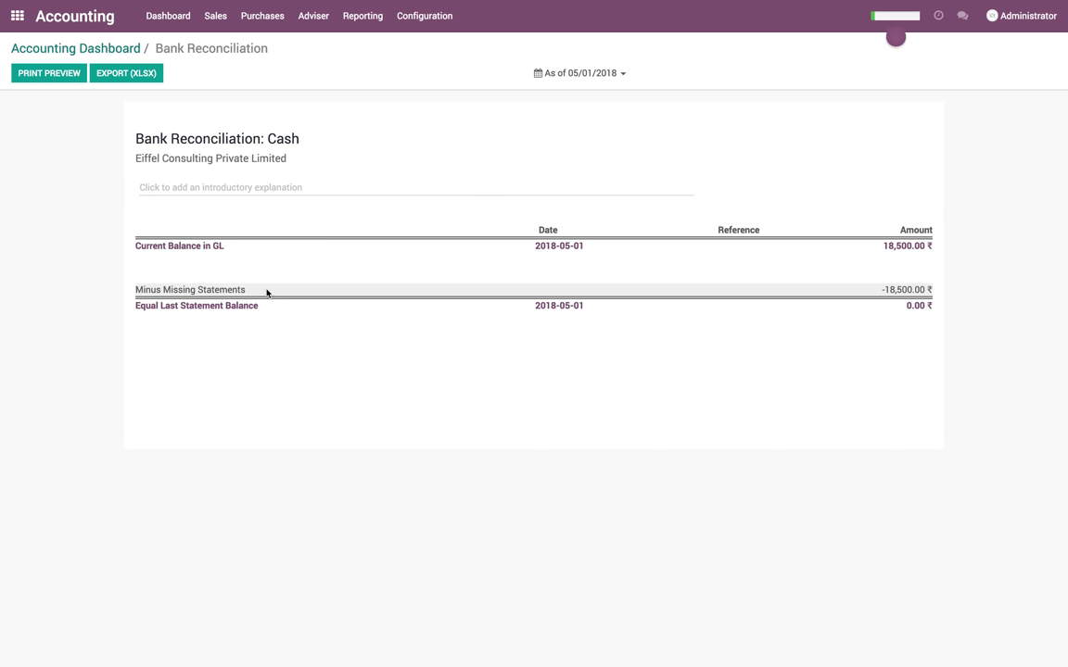
pyautogui.click(122, 51)
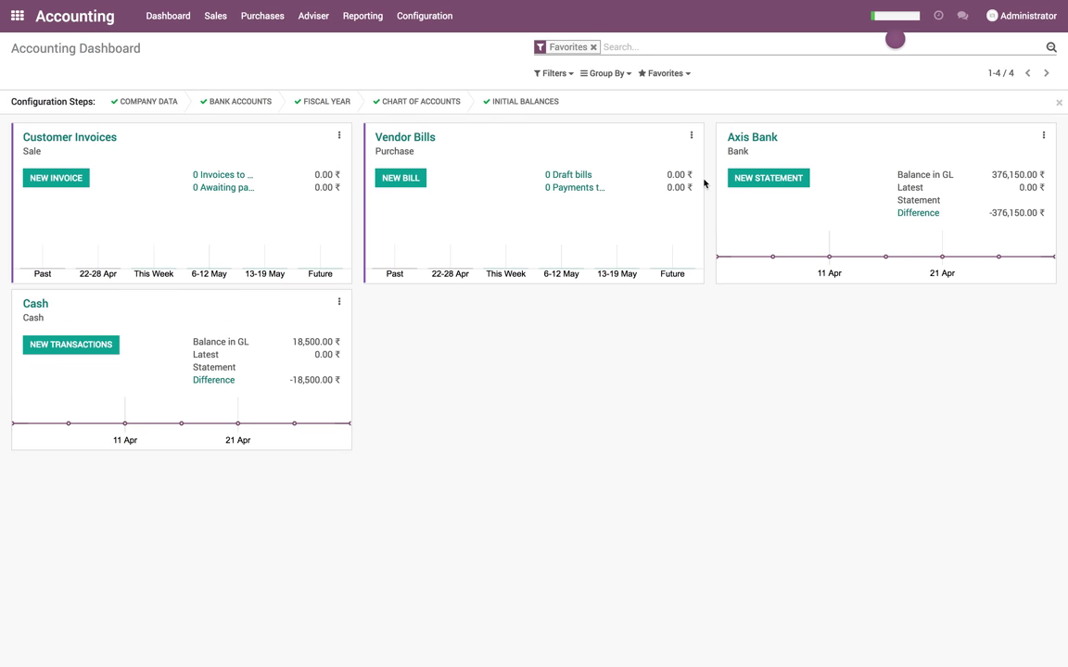
pyautogui.click(935, 218)
pyautogui.moveTo(889, 303); pyautogui.dragTo(930, 302)
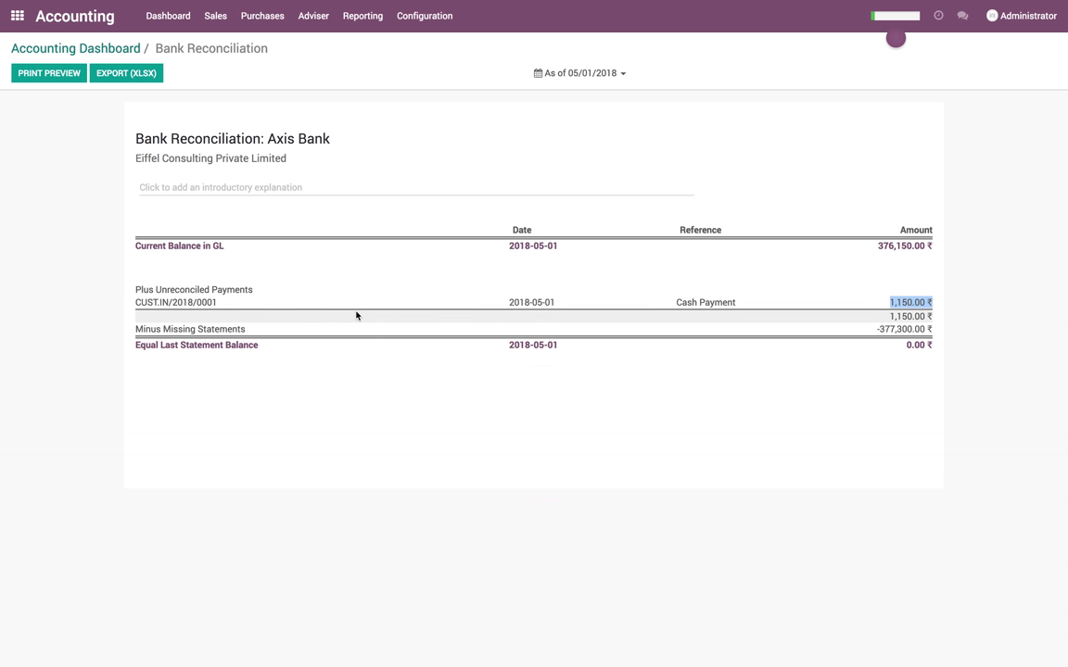
pyautogui.click(126, 51)
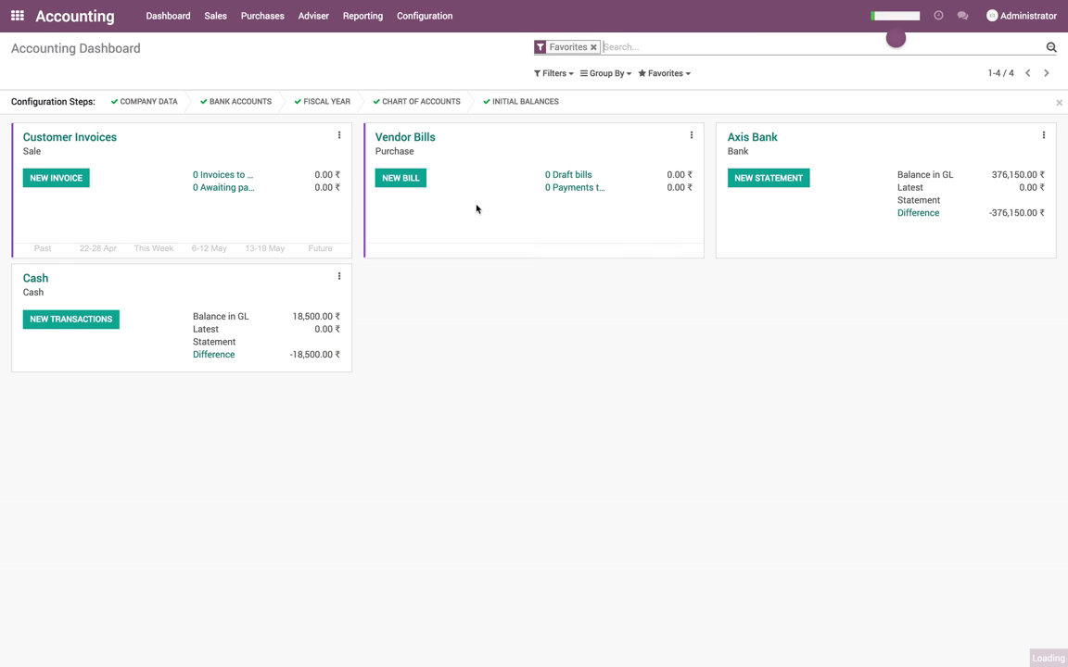